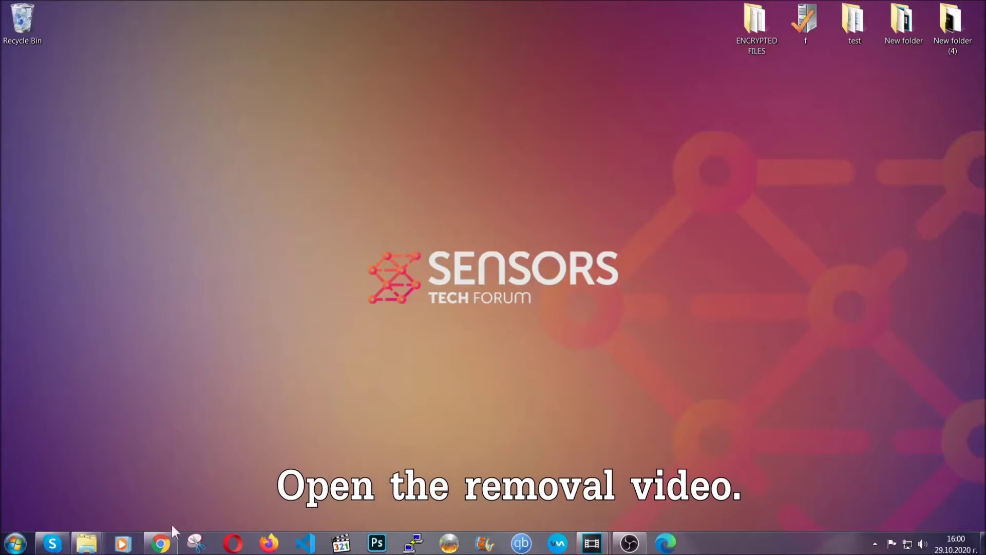
- Open the Full Removal Guide link from the YouTube removal video's description
left_click(161, 544)
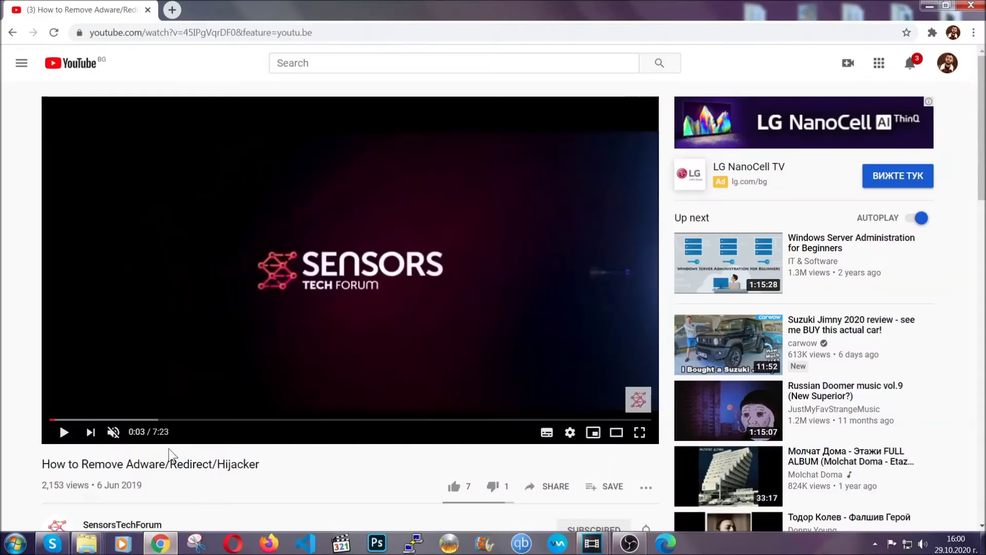
scroll(199, 367, "down", 4)
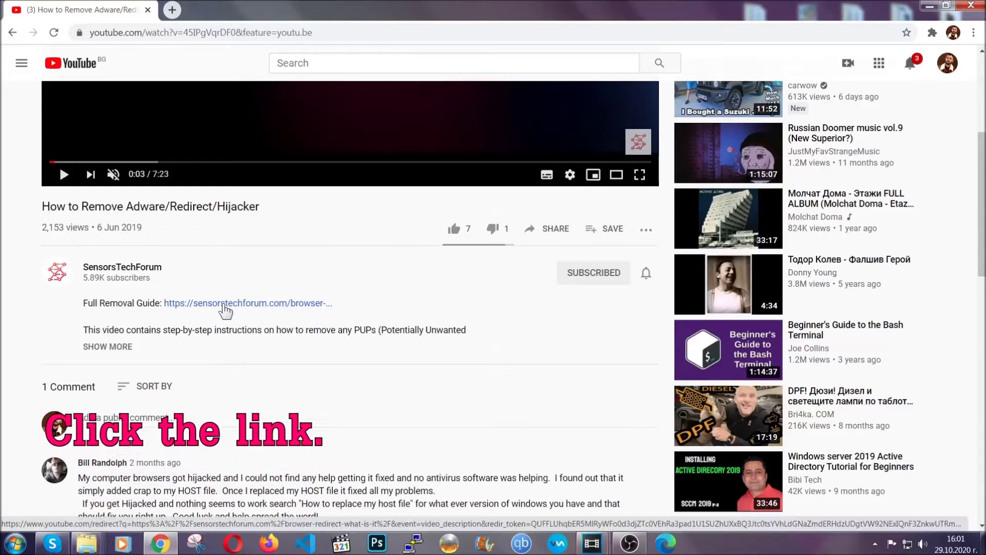
left_click(221, 307)
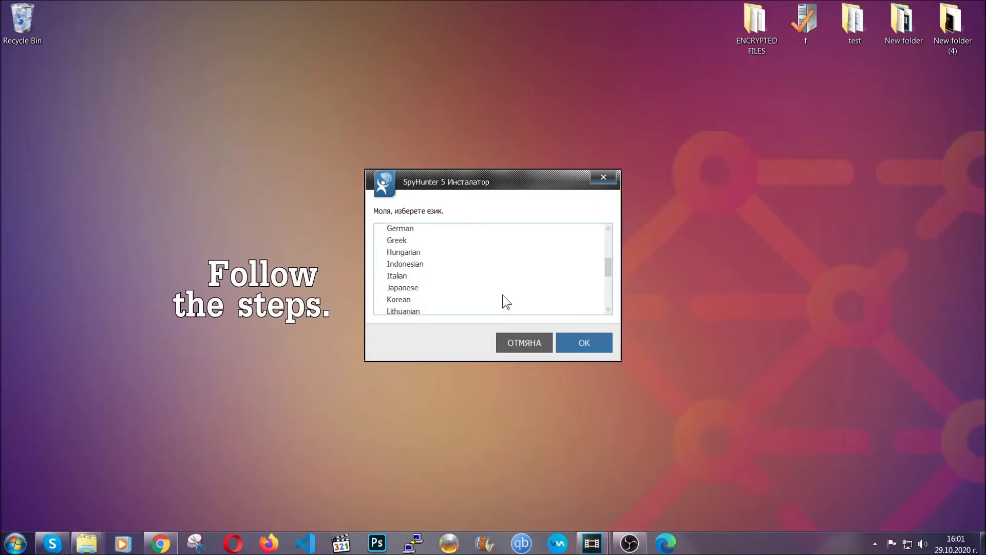
- Install SpyHunter 5 in English, accepting the EULA, and finish the setup
scroll(488, 300, "down", 2)
scroll(502, 303, "up", 4)
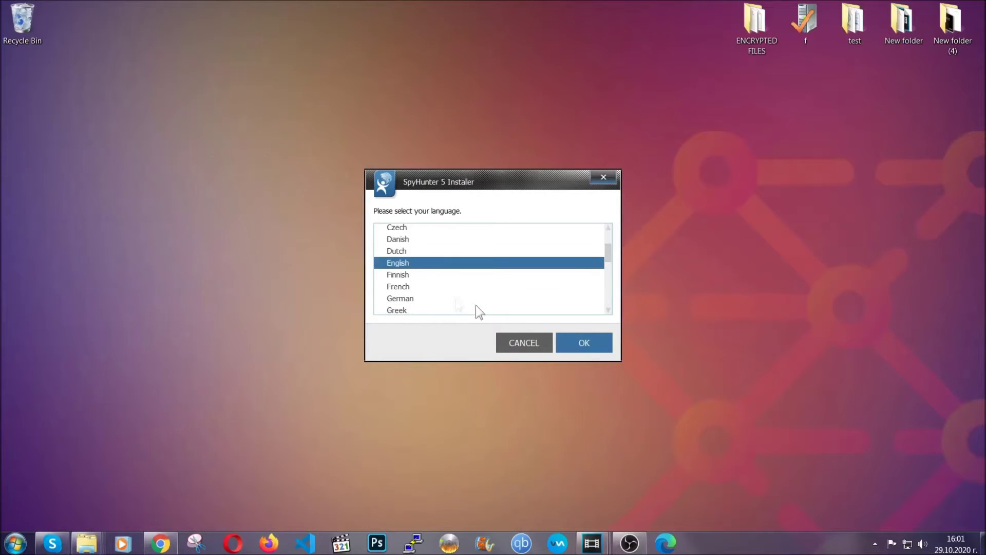
left_click(578, 342)
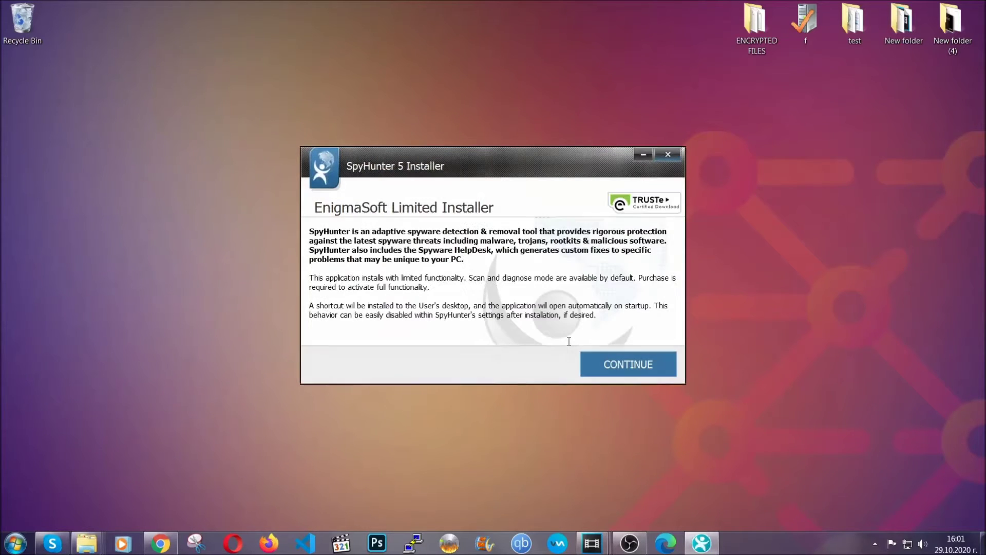
left_click(595, 363)
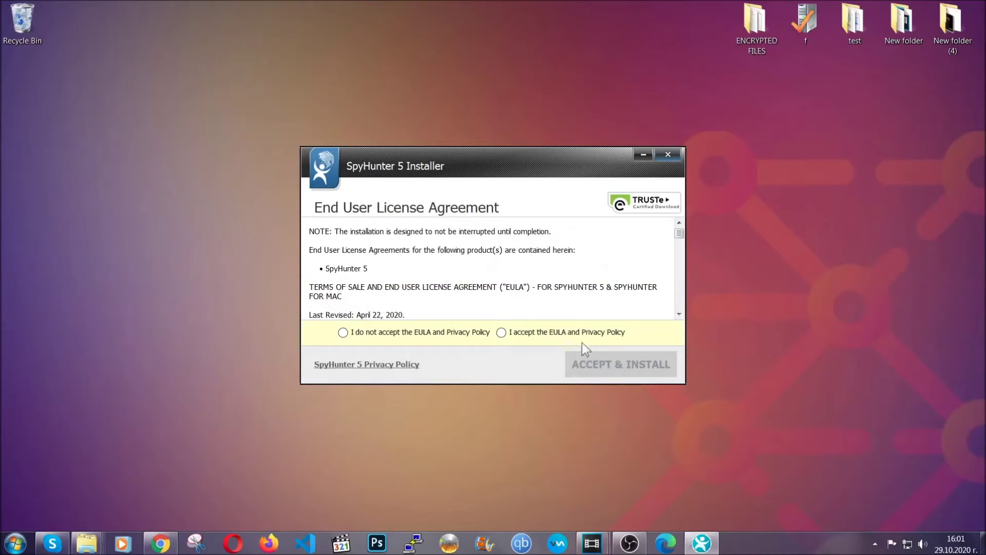
left_click(501, 333)
left_click(596, 362)
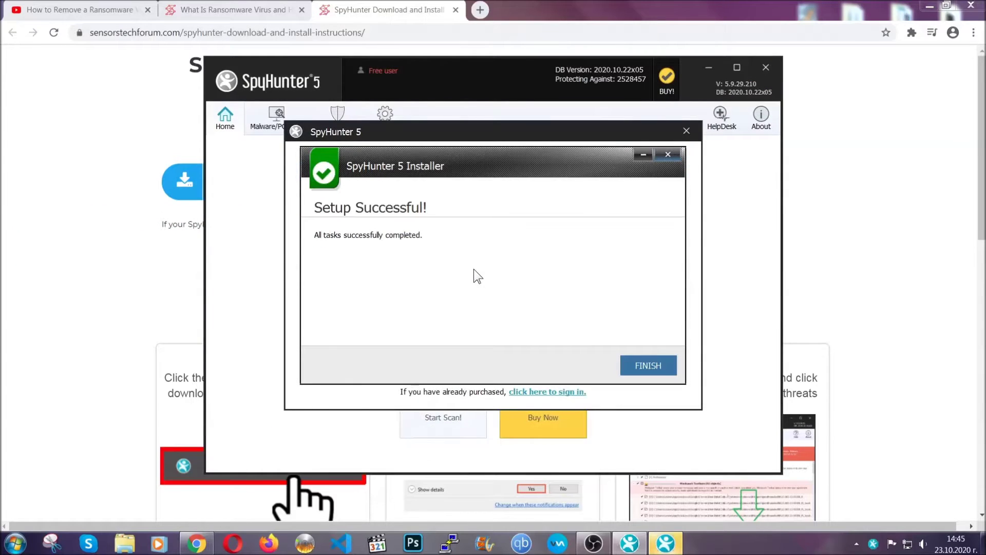
left_click(630, 367)
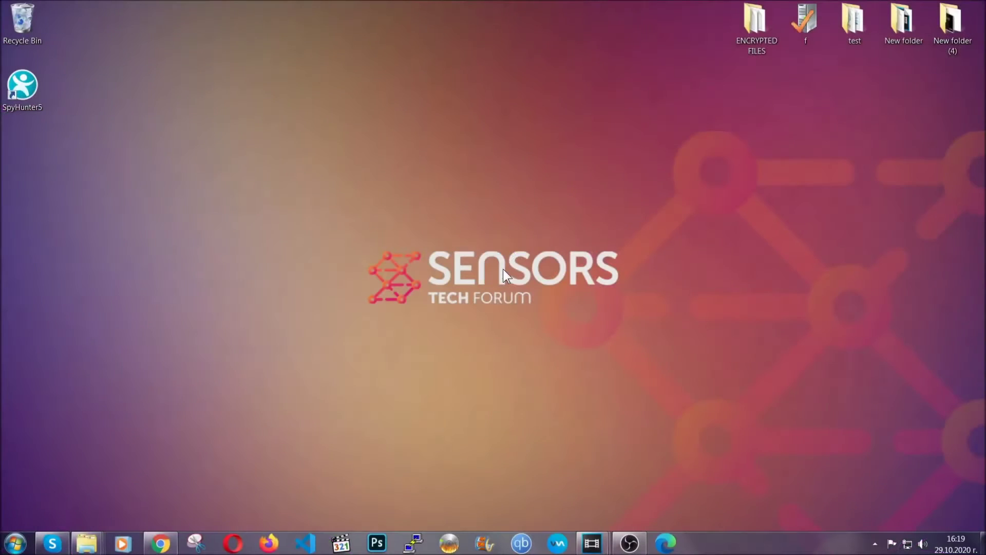
- Run APPWIZ.CPL and uninstall SUSPICIOUS PROGRAM, confirming the removal
key("super+r")
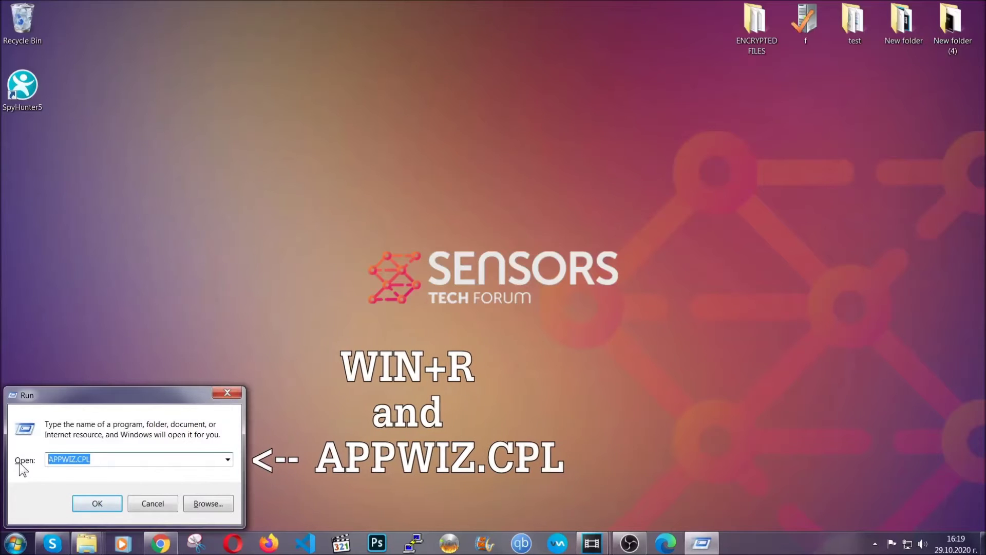
left_click(97, 499)
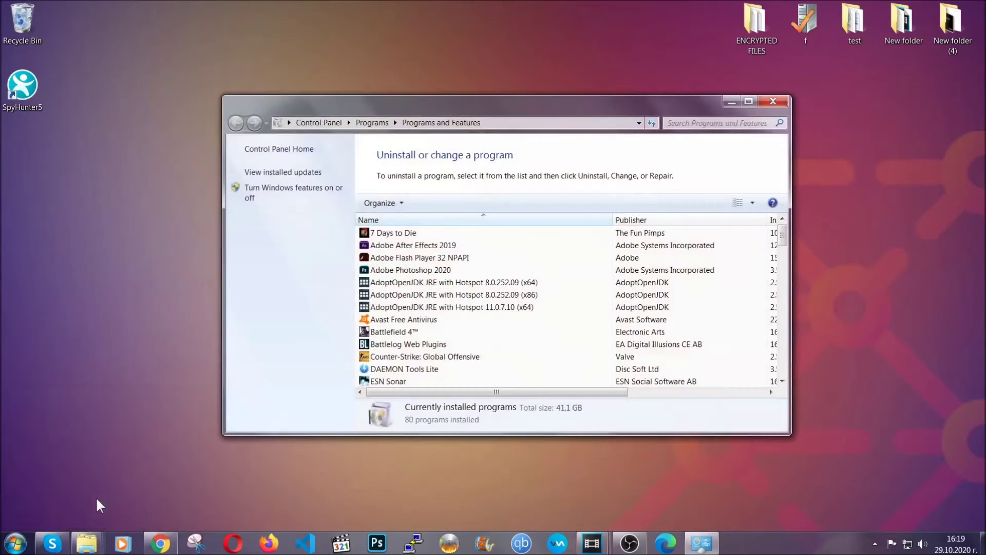
scroll(520, 274, "down", 20)
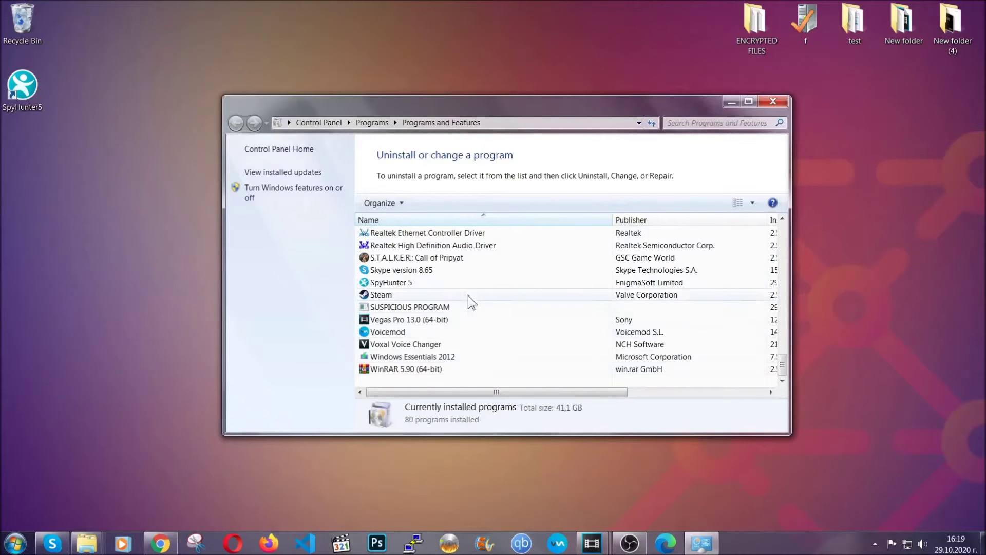
left_click(425, 309)
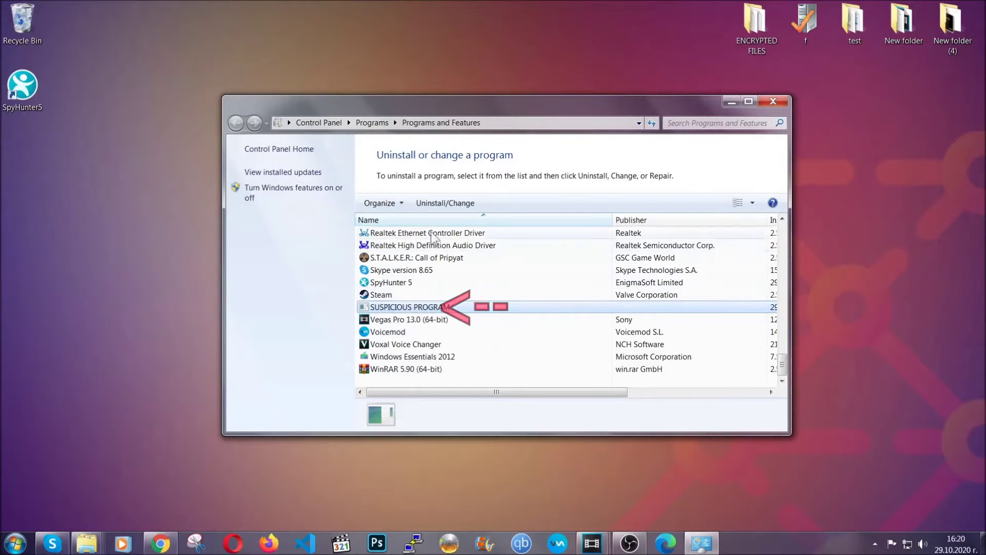
left_click(436, 203)
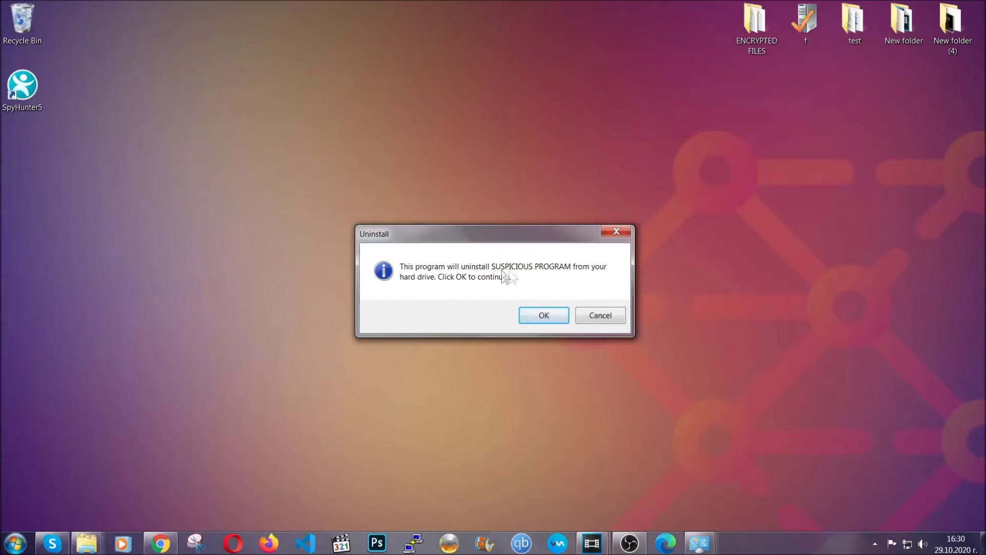
left_click(539, 316)
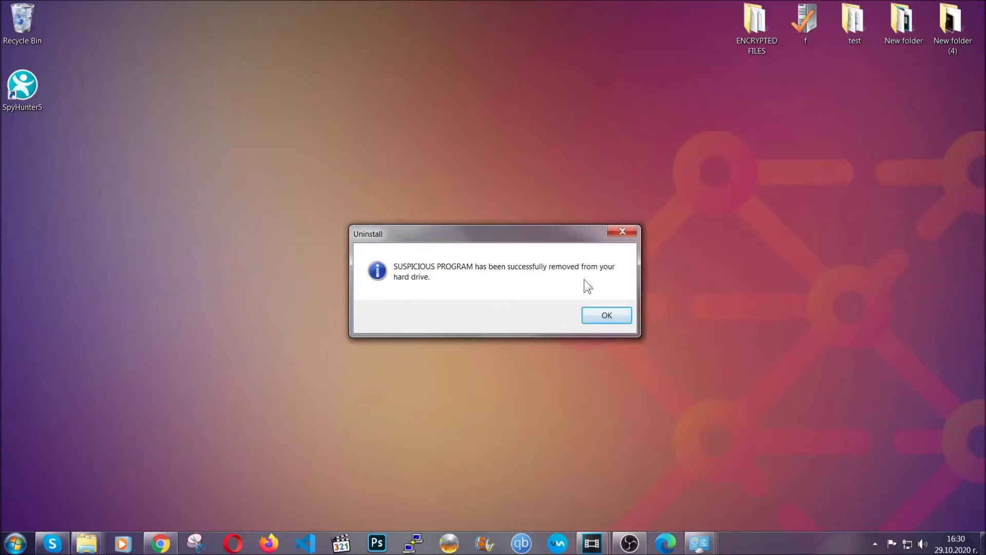
left_click(594, 316)
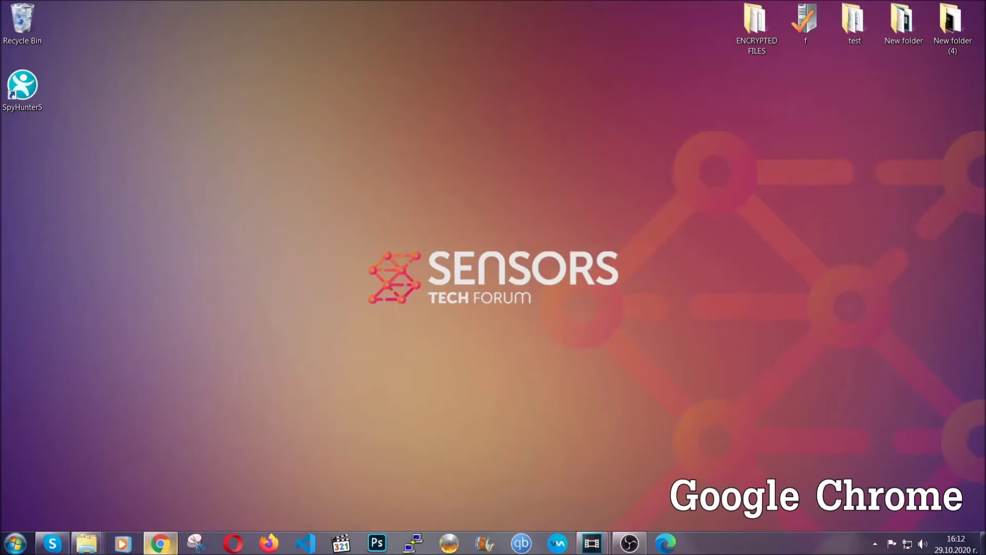
- Clear Chrome's All time browsing data at chrome://settings/clearBrowserData, leaving passwords untouched
left_click(163, 545)
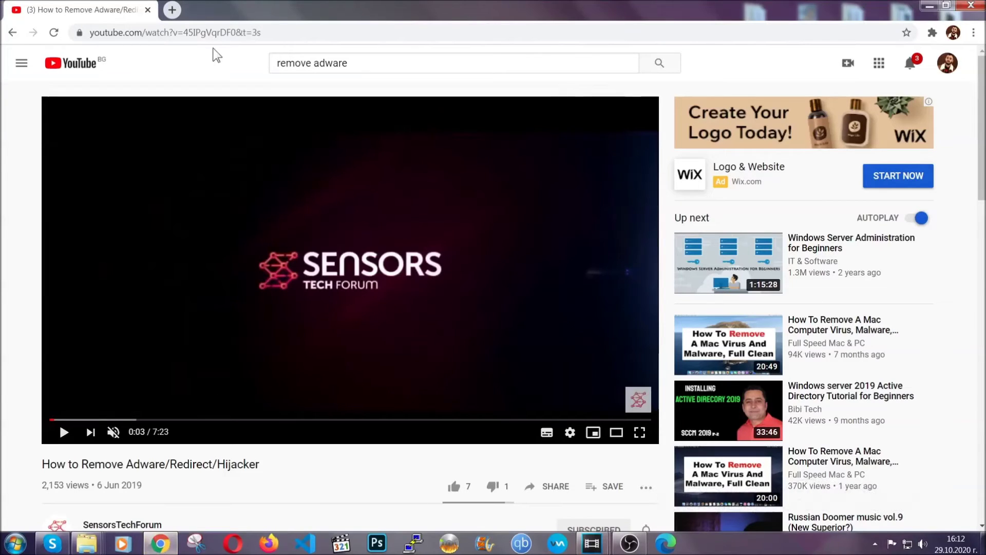
left_click(213, 33)
type("chro")
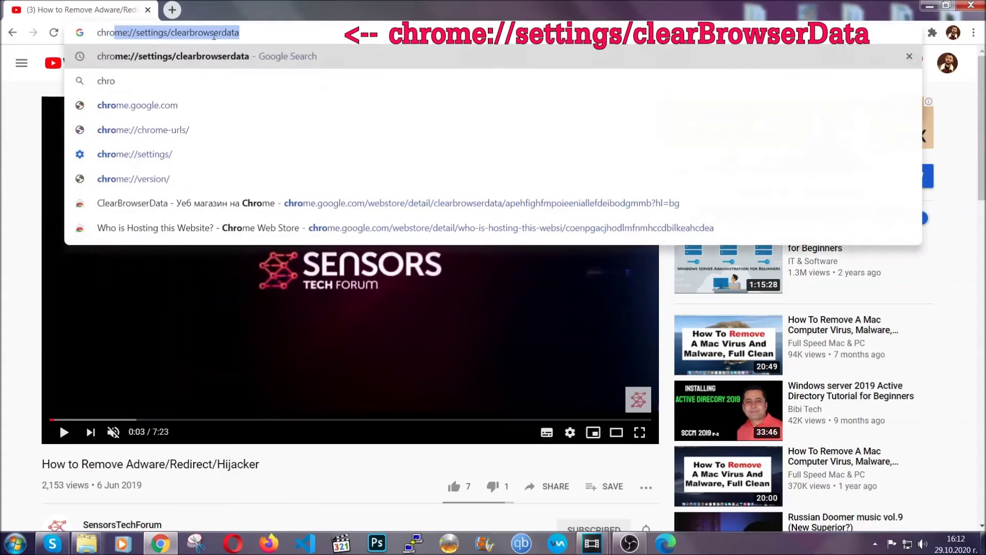
type("me:/")
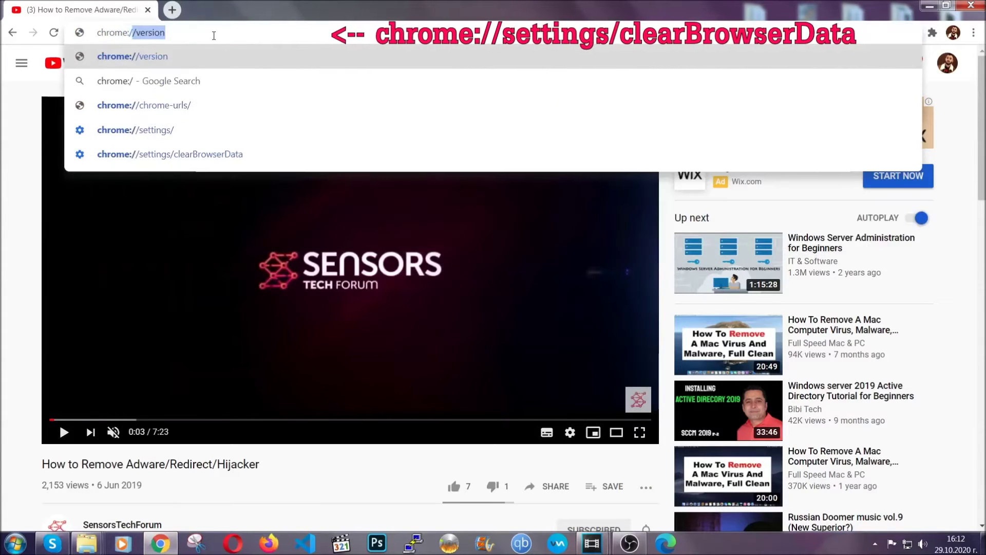
type("/setting")
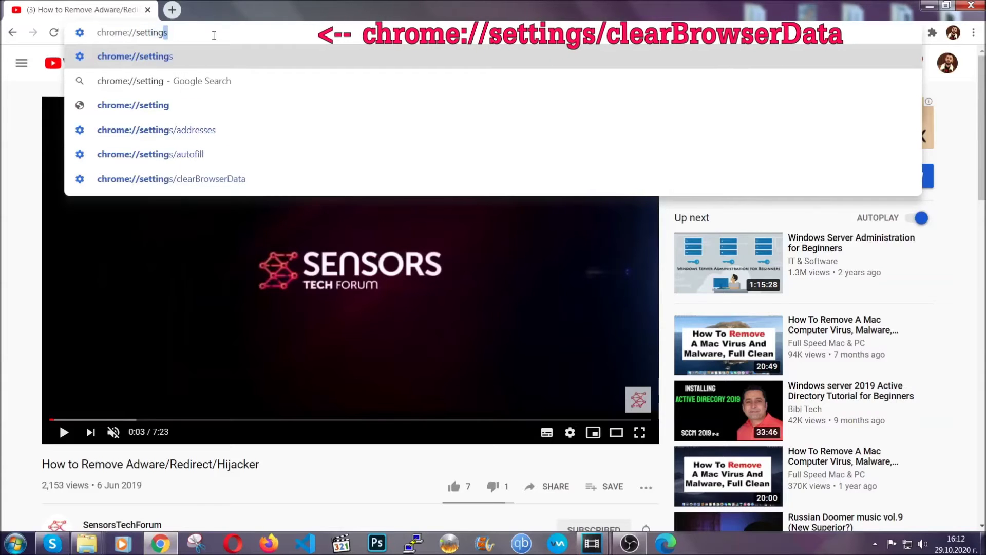
type("s/ce")
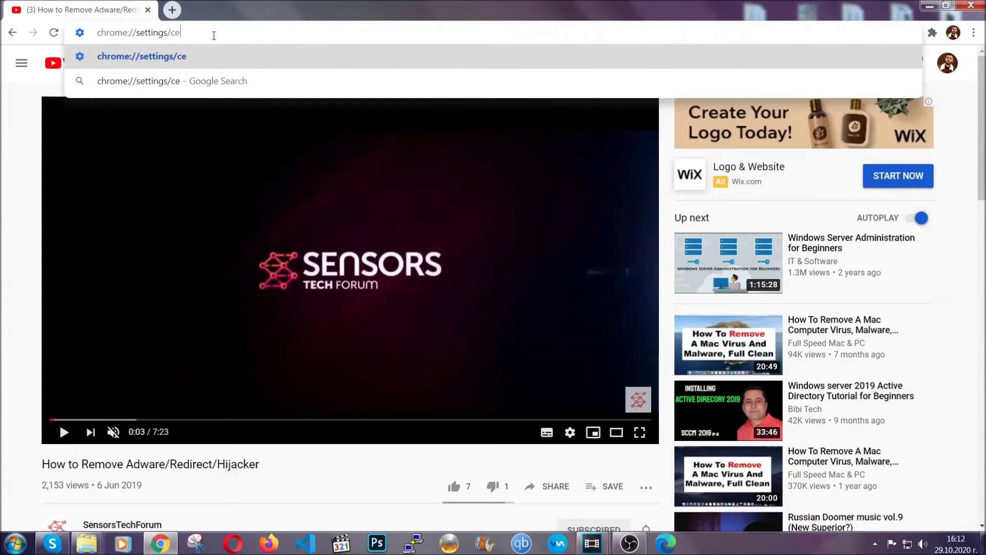
key("BackSpace")
type("lea")
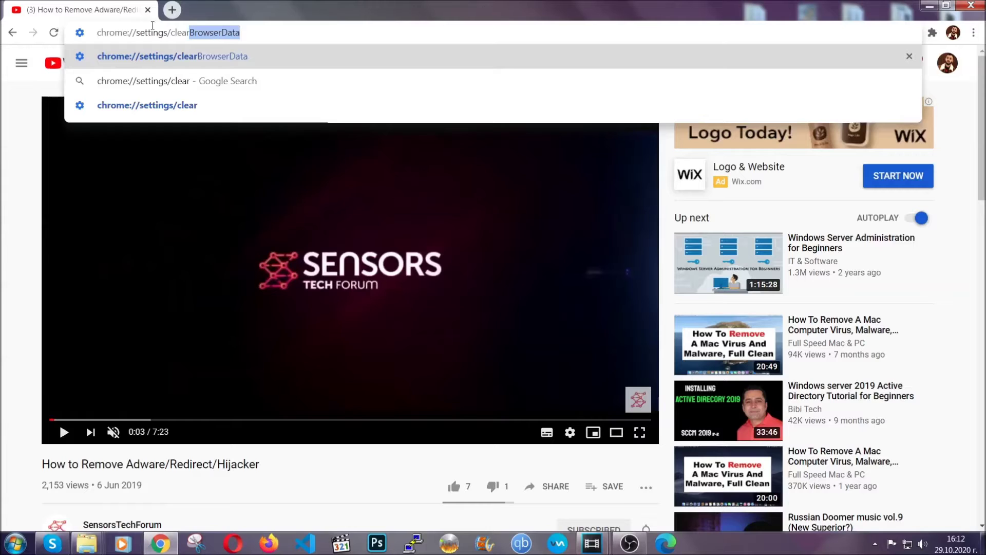
type("r")
left_click(144, 56)
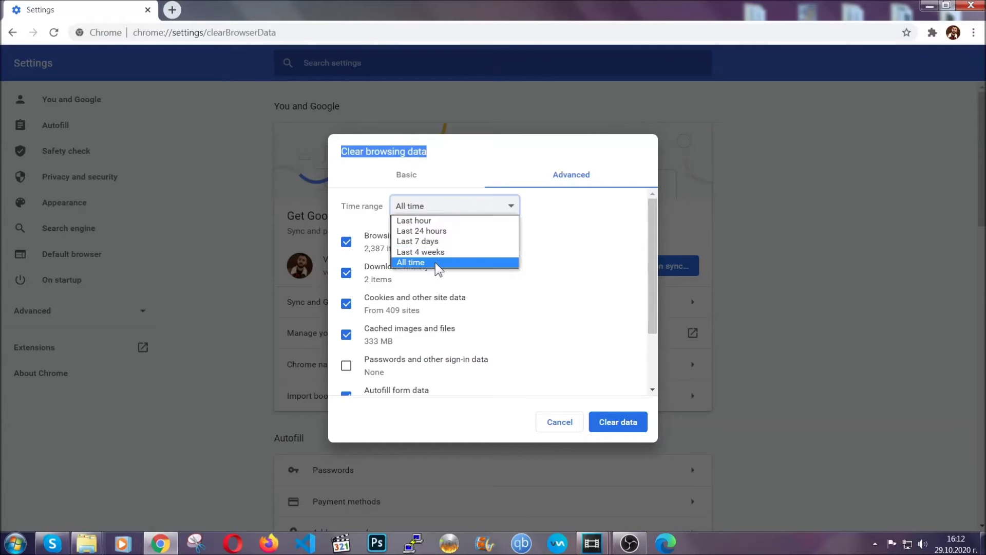
left_click(436, 262)
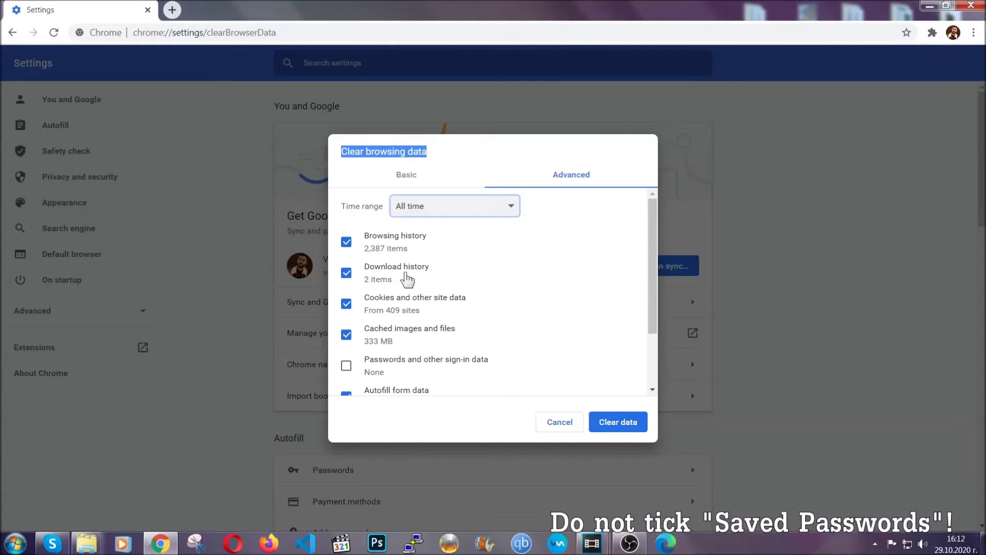
scroll(401, 342, "down", 2)
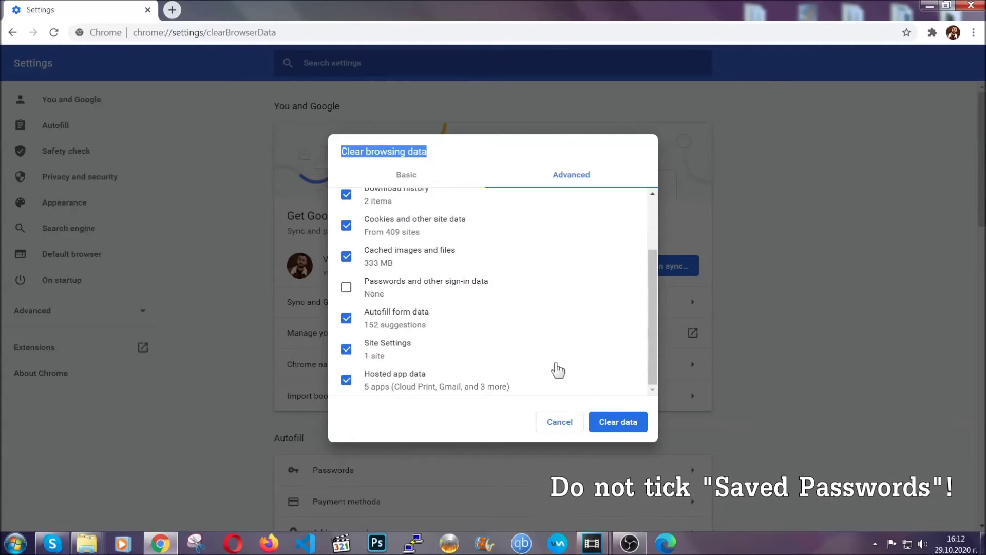
left_click(604, 421)
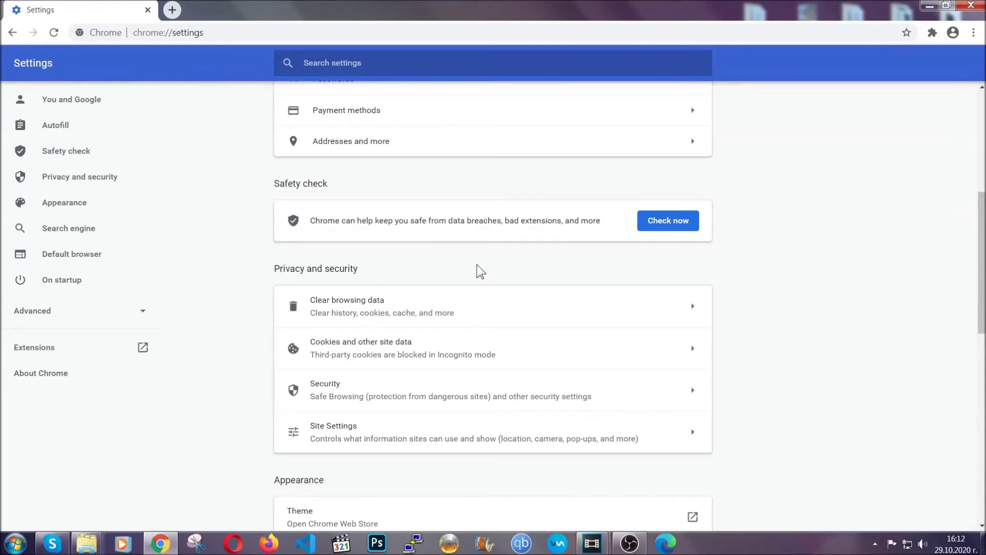
- Open Chrome's installed extensions page from the main menu
left_click(974, 33)
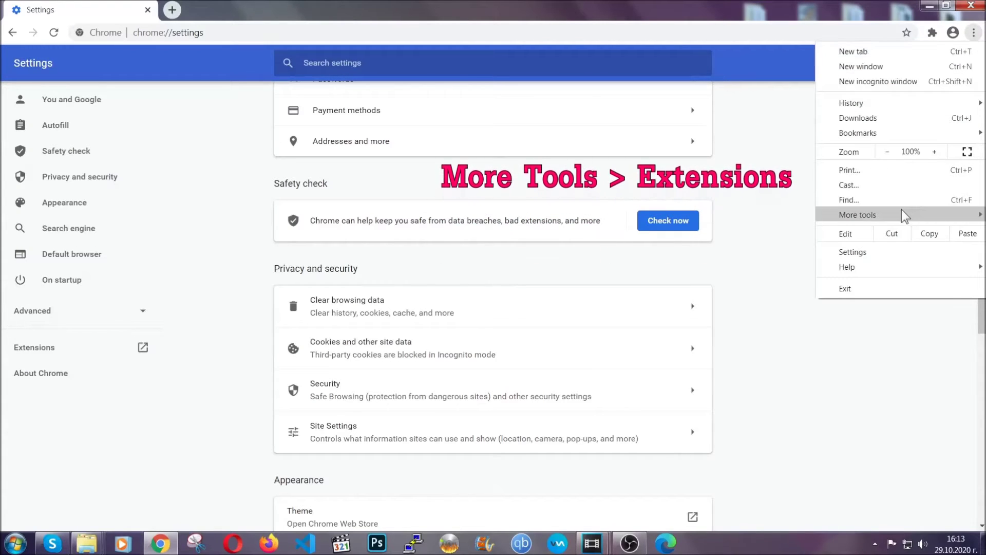
mouse_move(902, 211)
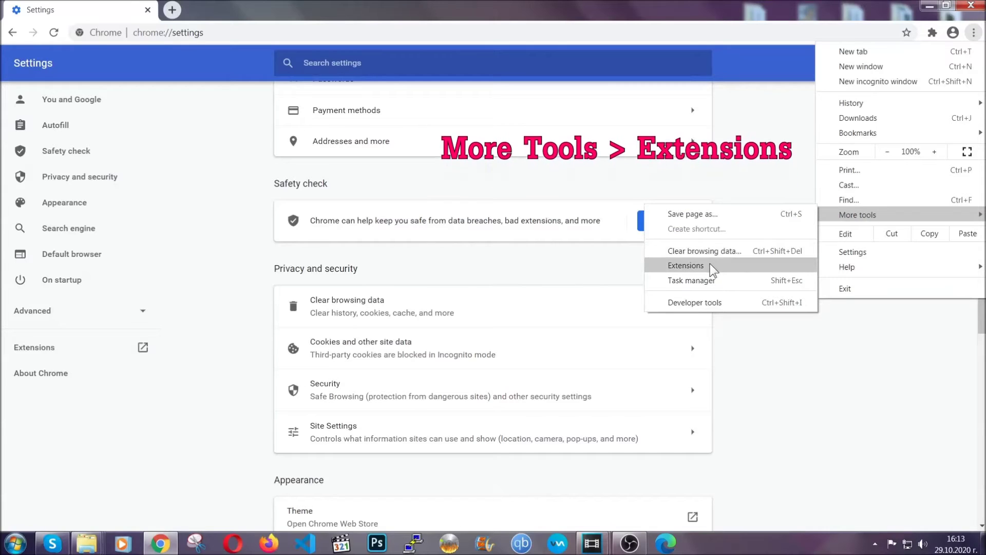
left_click(686, 265)
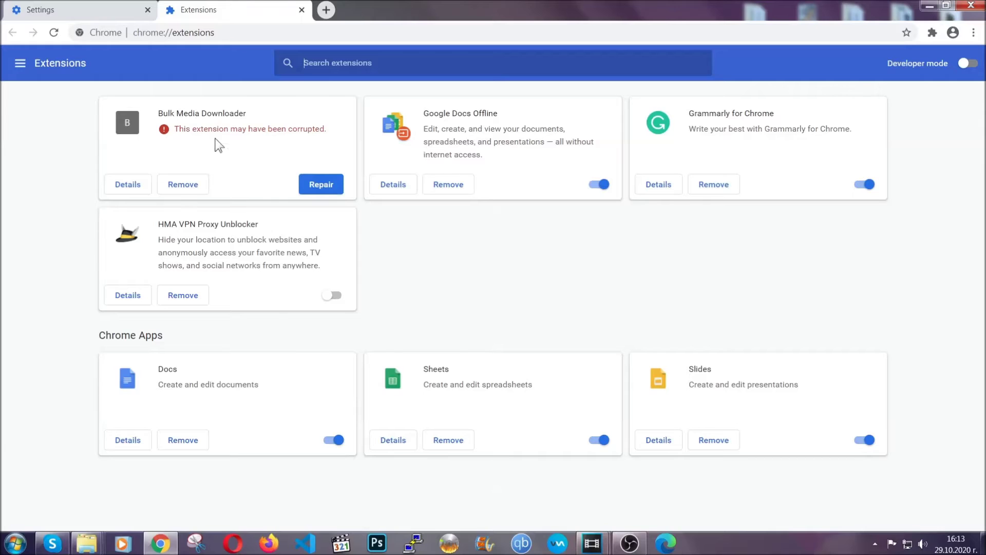
- Remove the Bulk Media Downloader extension, then minimize Chrome
left_click(183, 184)
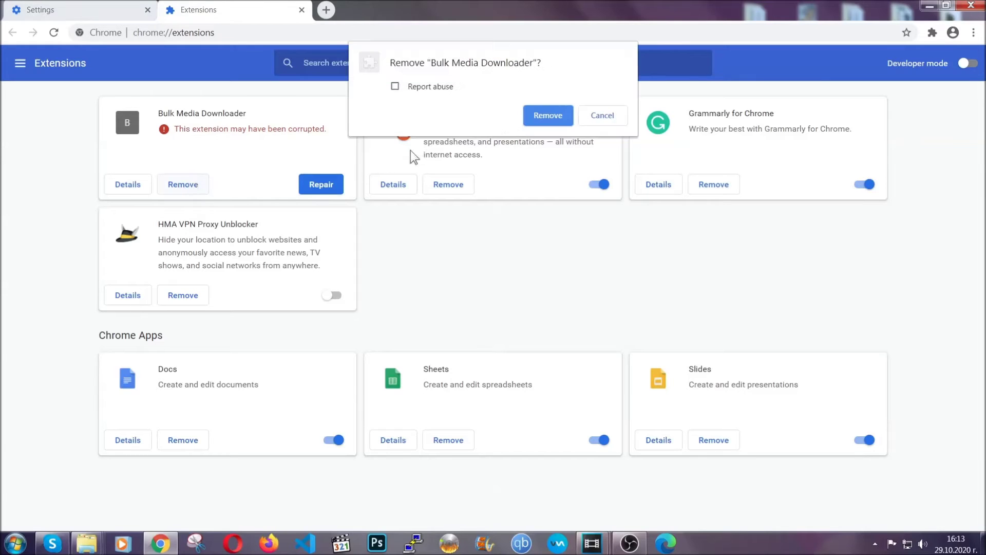
left_click(532, 113)
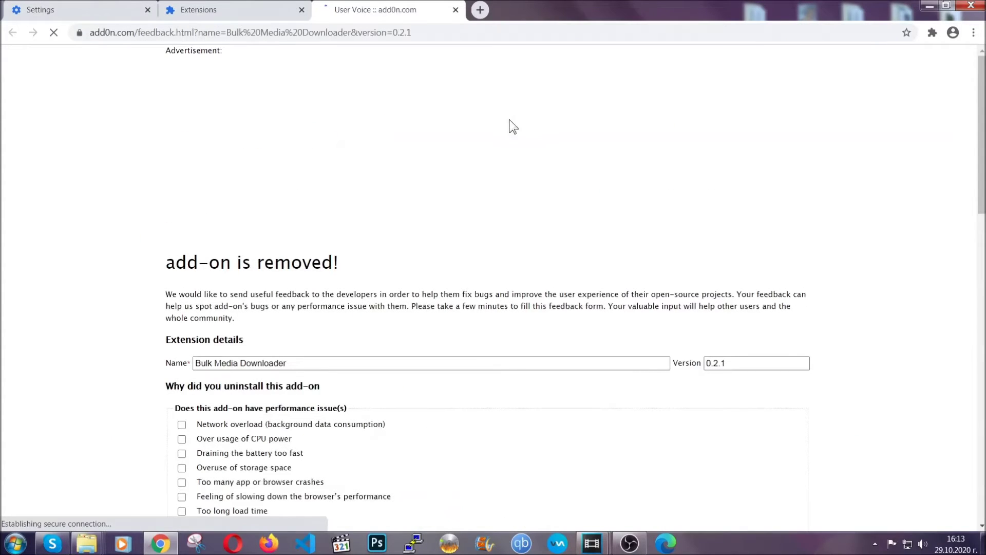
left_click(251, 11)
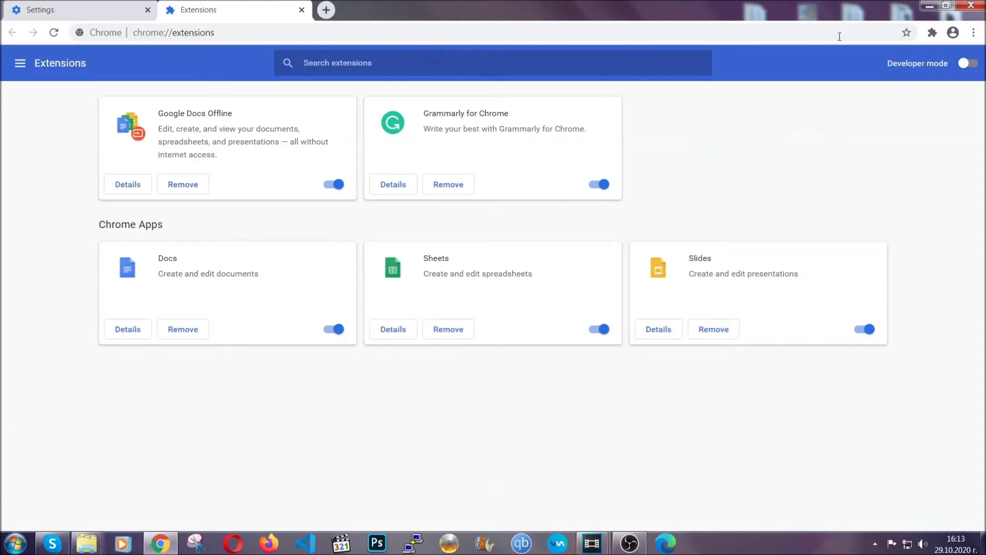
left_click(925, 6)
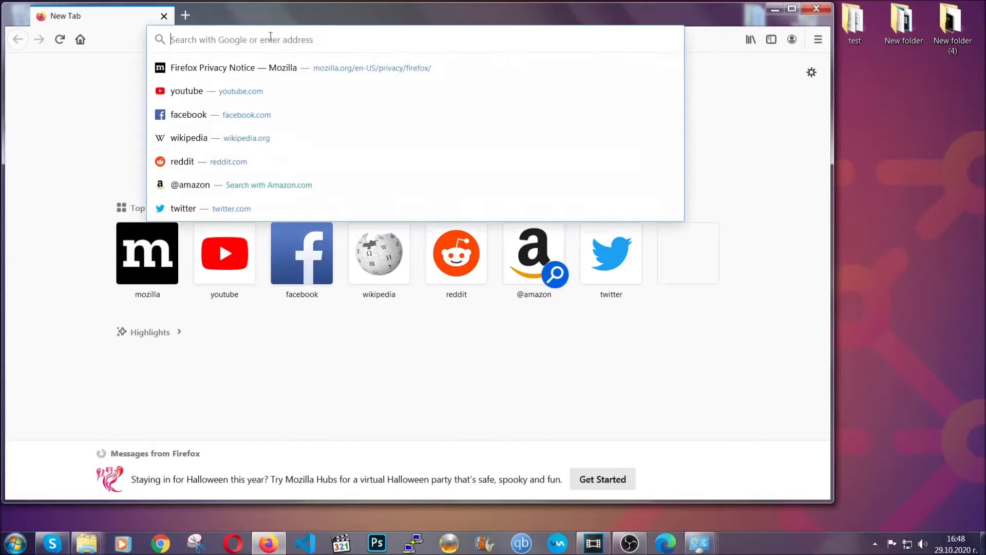
- Load about:support in Firefox and start the Refresh Firefox reset
type("about:support")
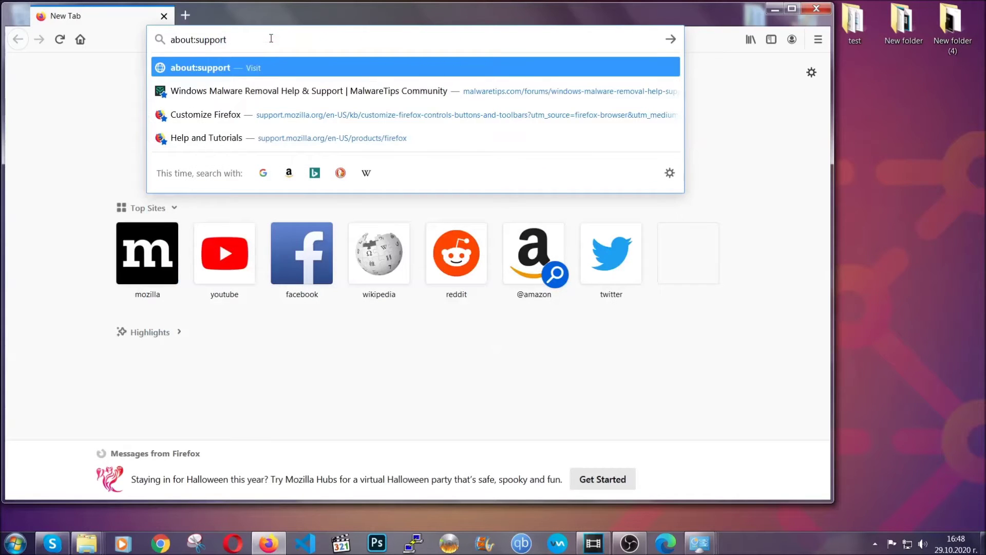
key("Return")
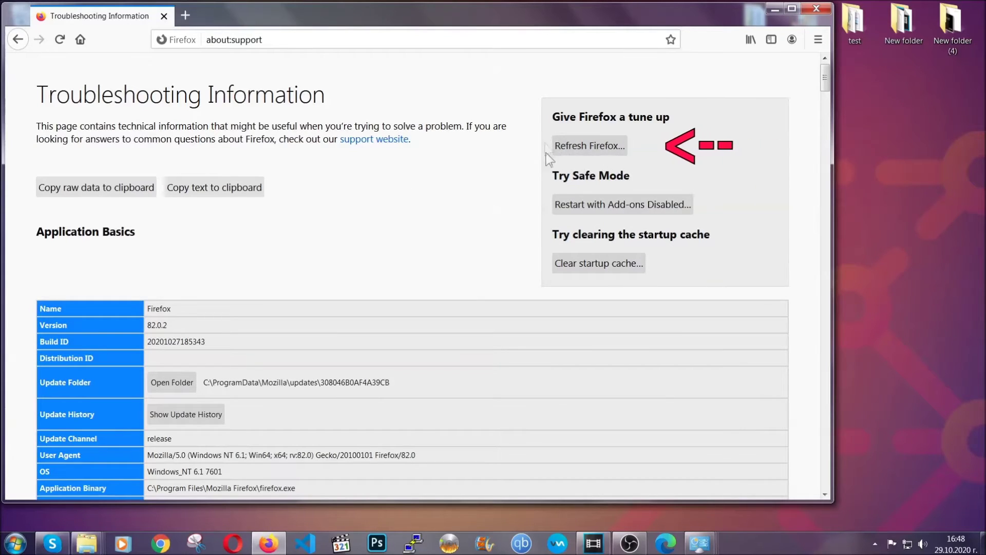
left_click(584, 150)
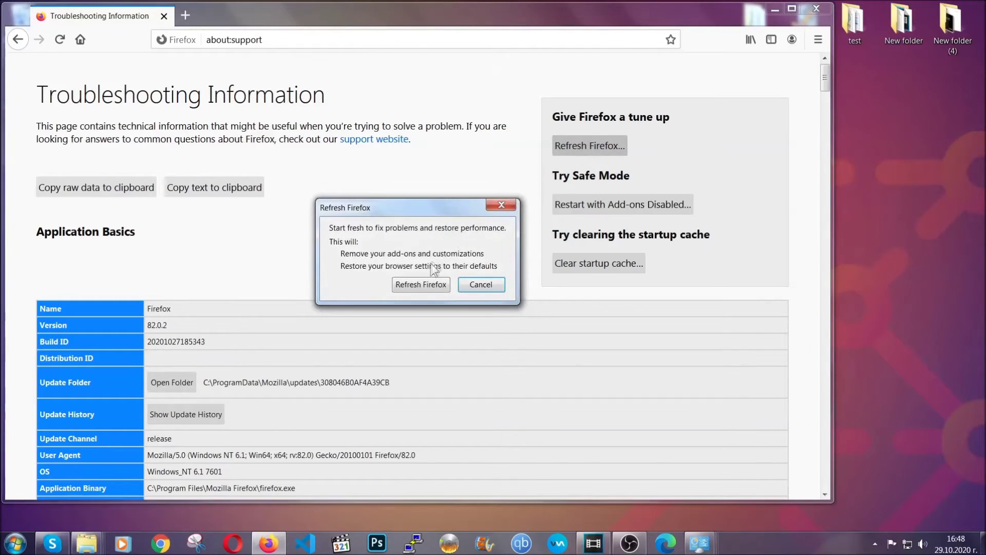
- Confirm Refresh Firefox, finish the Import Wizard, and minimize Firefox
left_click(421, 286)
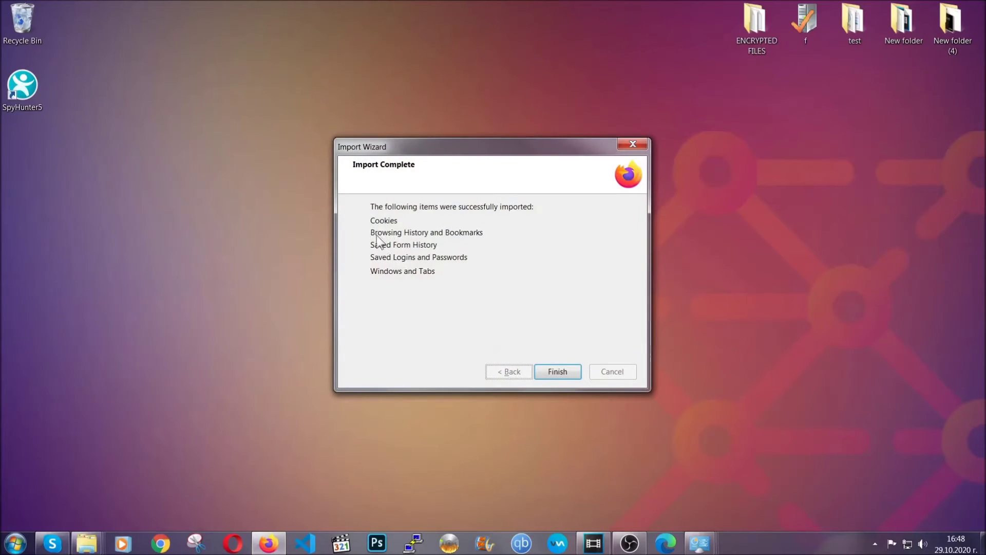
left_click(555, 373)
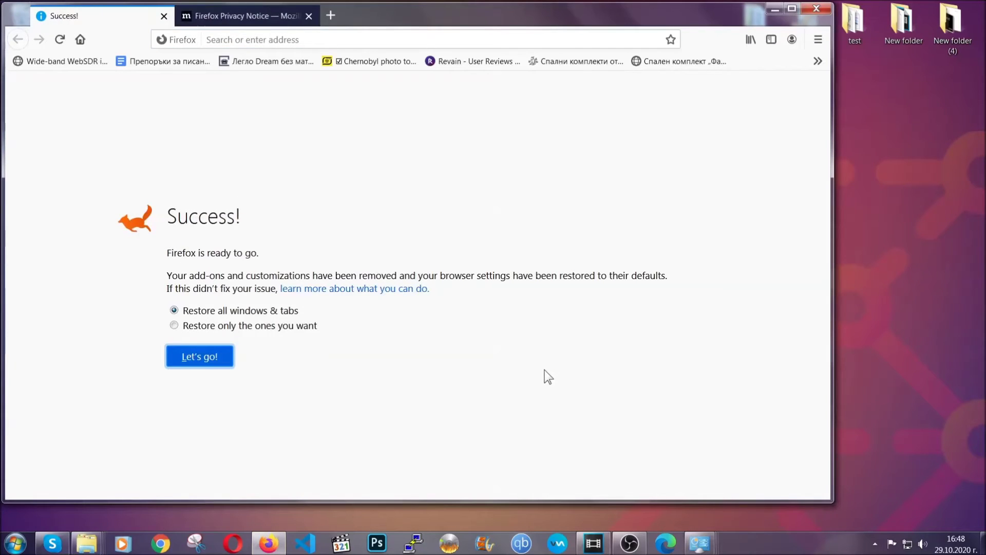
left_click(773, 9)
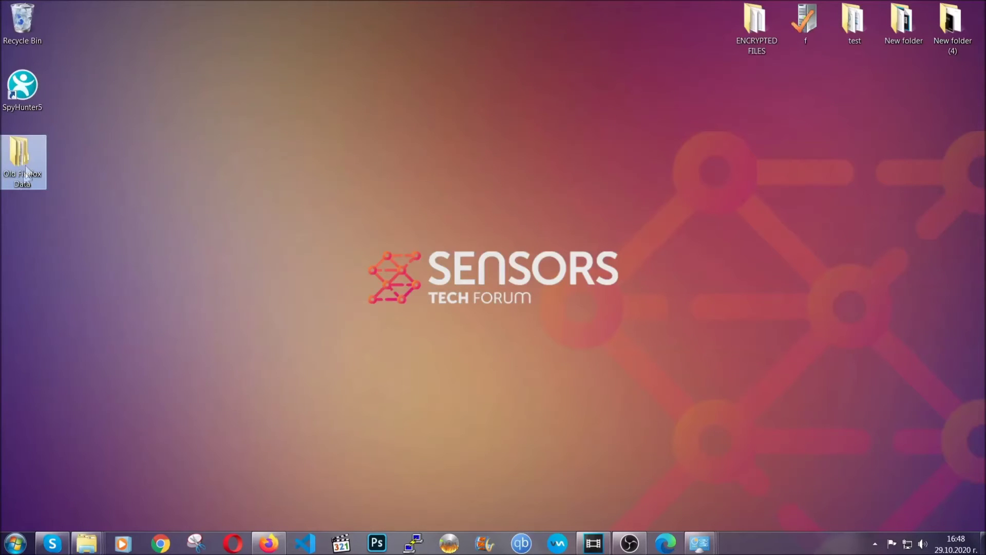
mouse_move(14, 175)
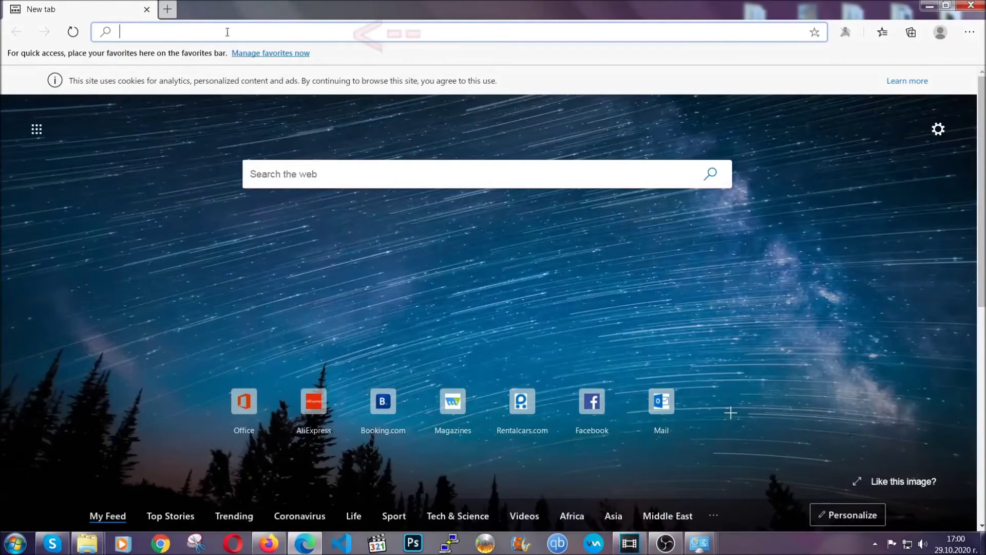
- Clear Edge's All time browsing data at edge://settings/clearBrowserData, excluding passwords
type("edge:")
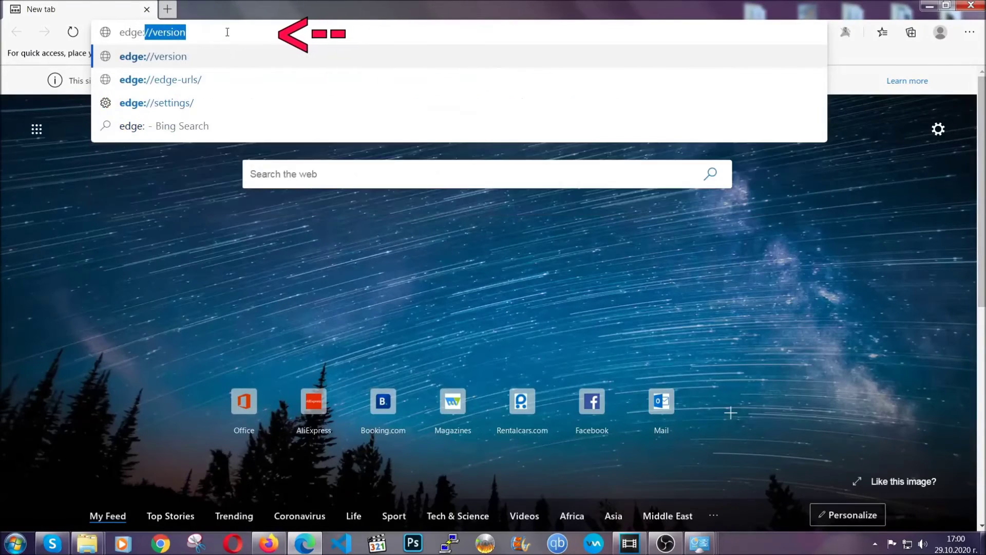
type("//settings/")
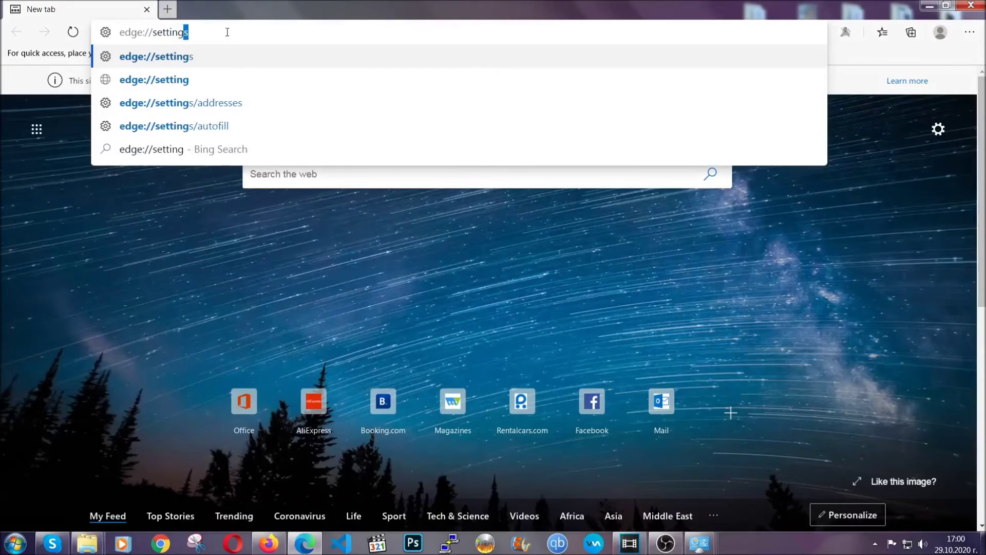
type("clear")
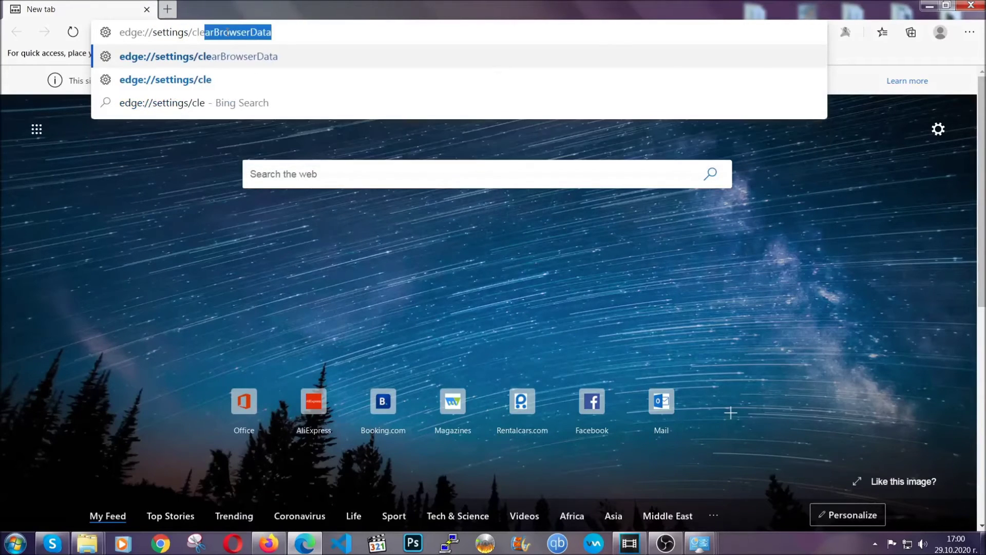
type("BrowserDa")
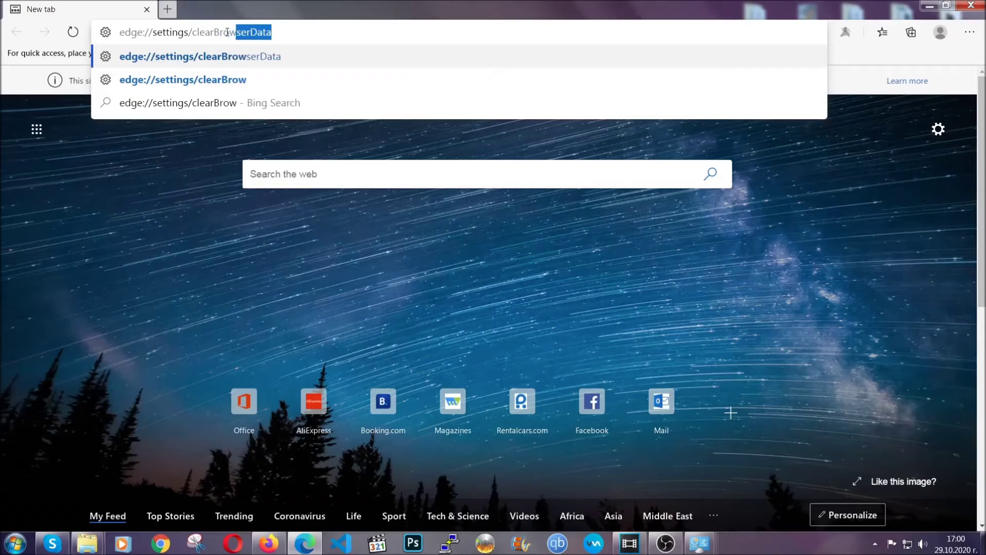
type("ta")
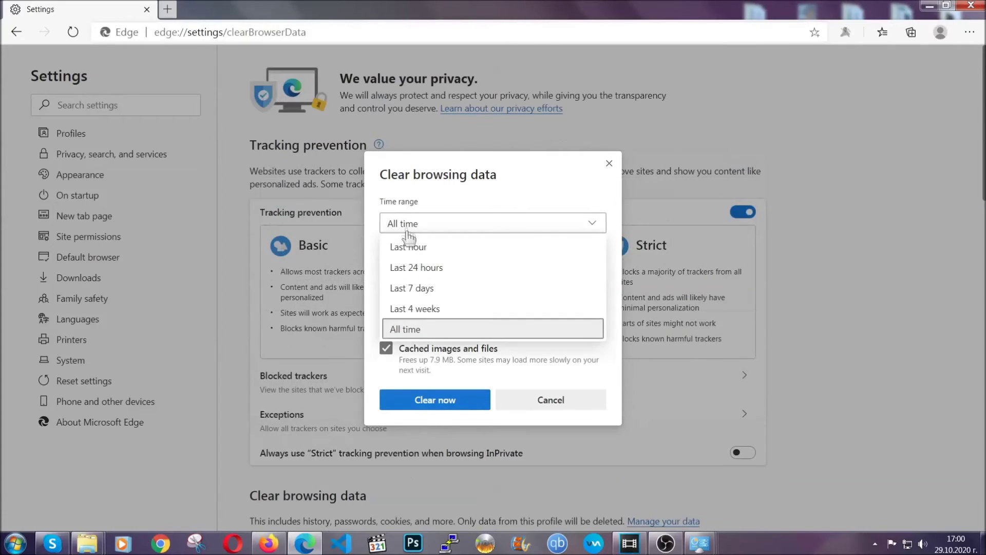
left_click(407, 332)
scroll(415, 313, "down", 3)
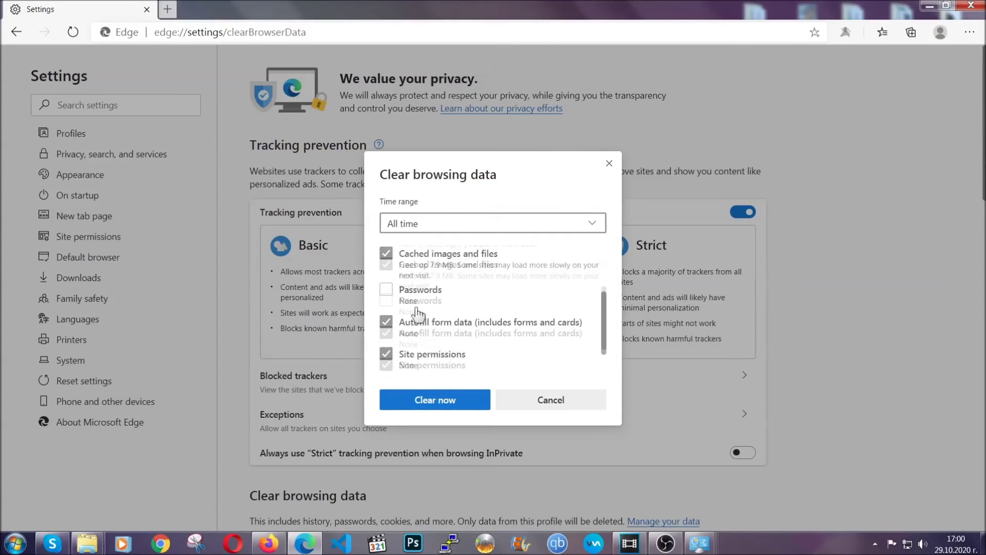
left_click(430, 404)
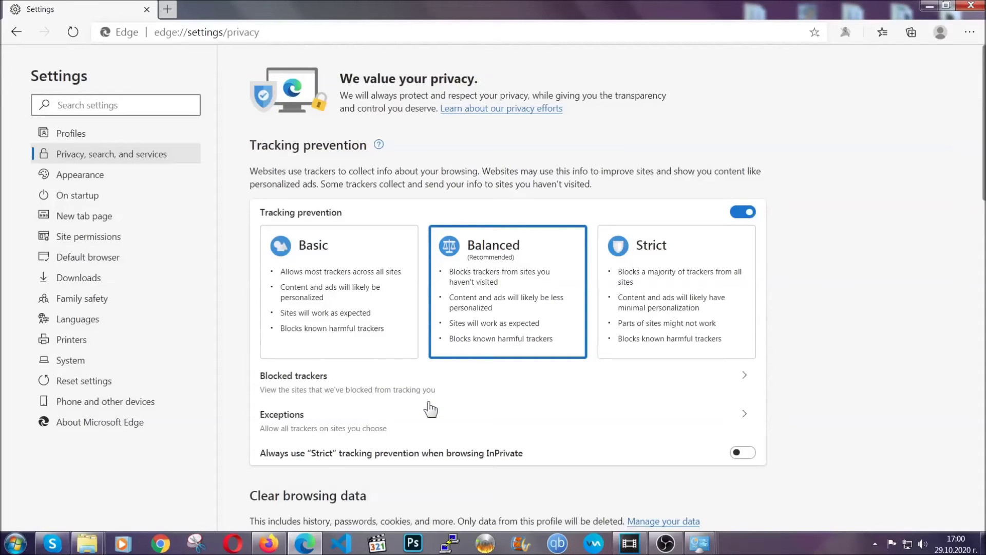
- Remove Edge's only installed extension from the Extensions page, then close Edge
left_click(969, 33)
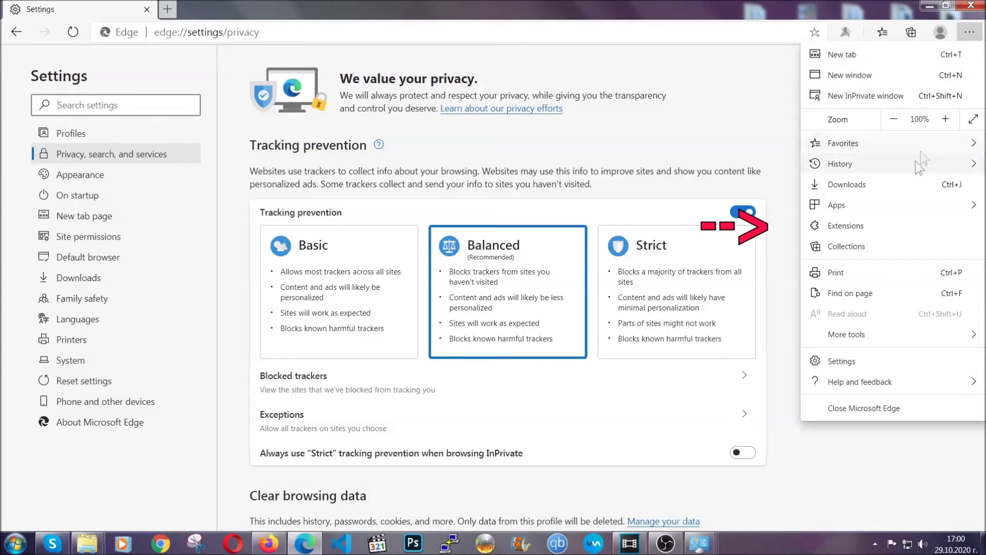
left_click(898, 221)
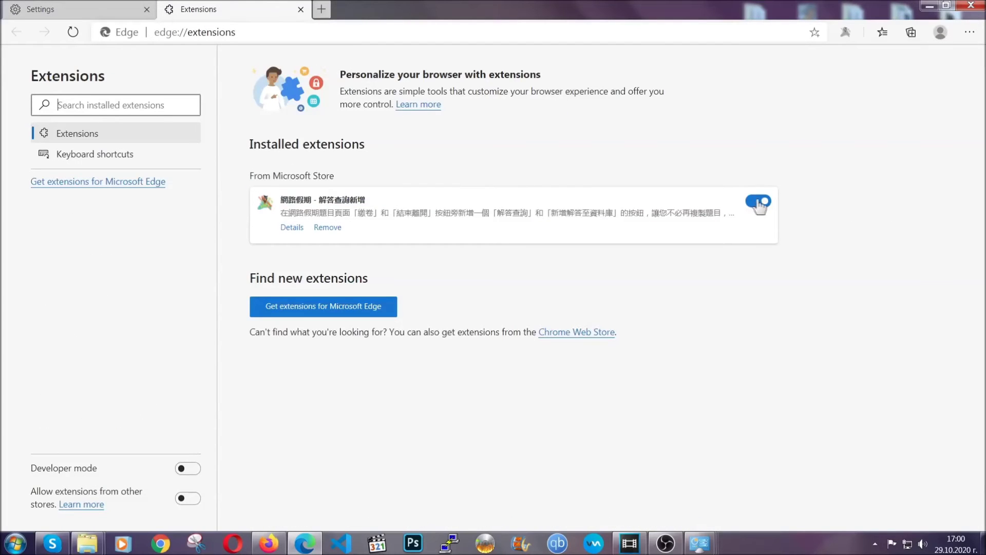
left_click(324, 229)
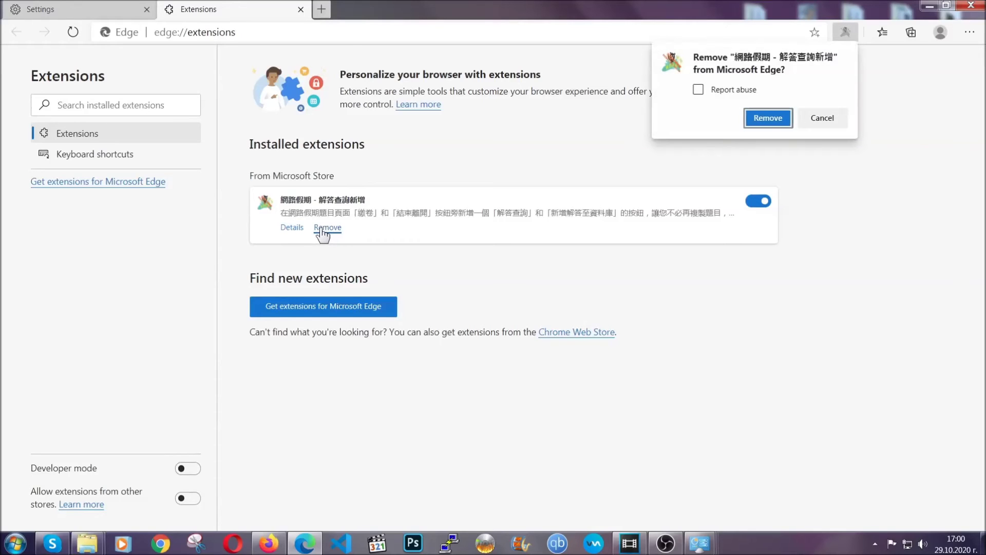
left_click(766, 118)
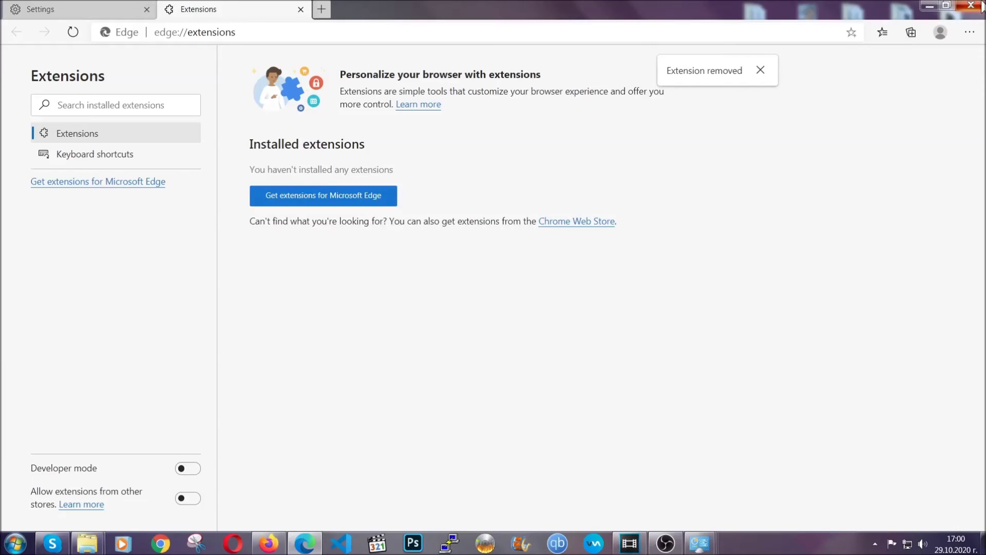
left_click(972, 5)
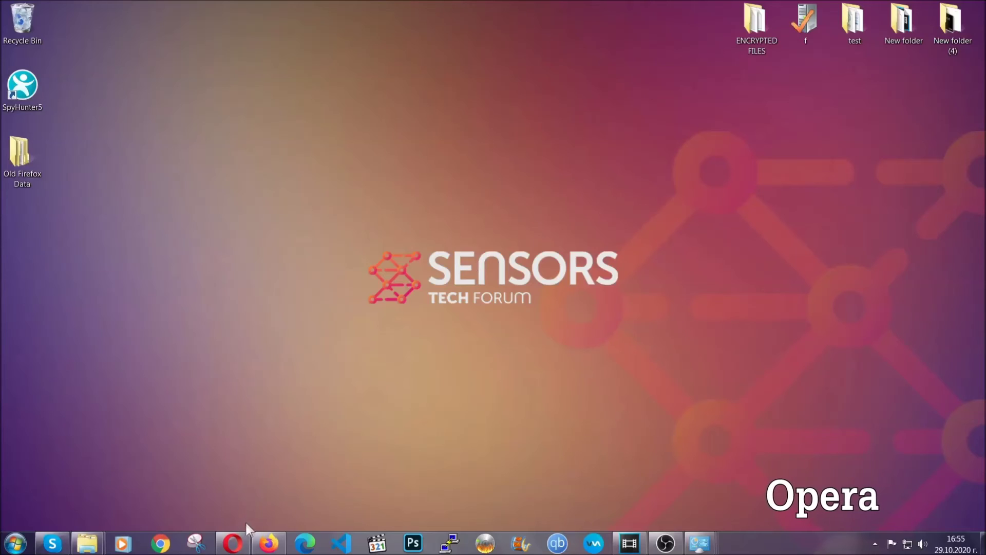
- Launch Opera from the taskbar and load opera://settings/clearBrowserData
left_click(234, 542)
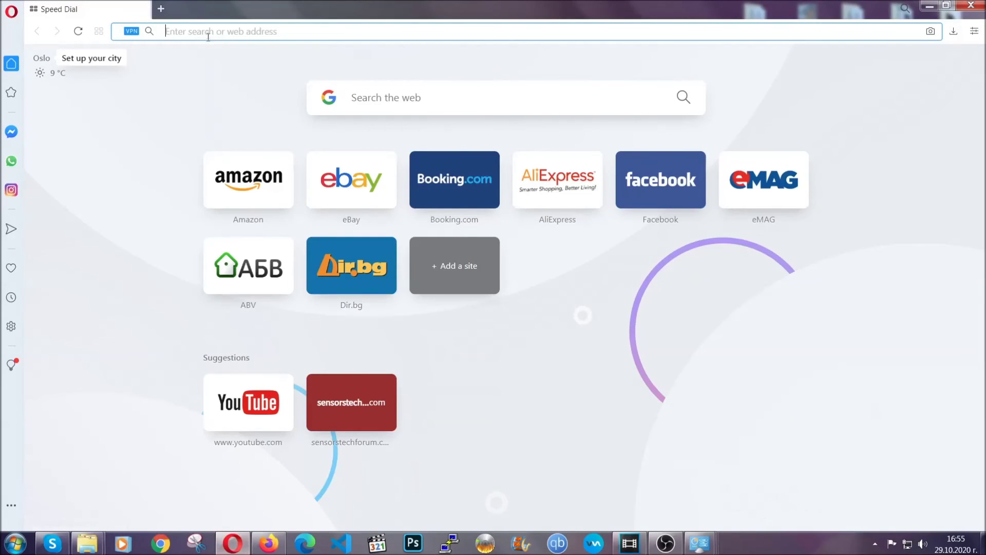
type("opera")
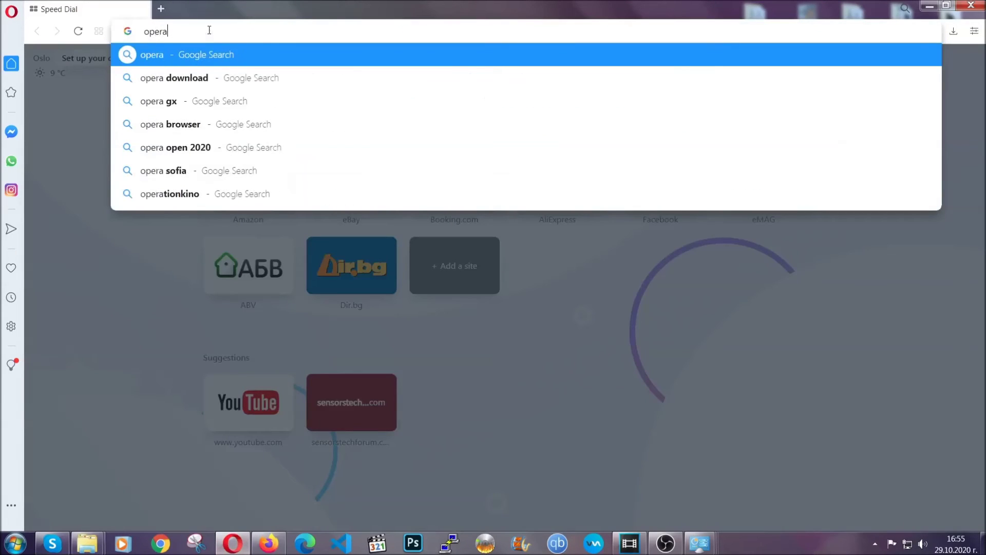
type("://se")
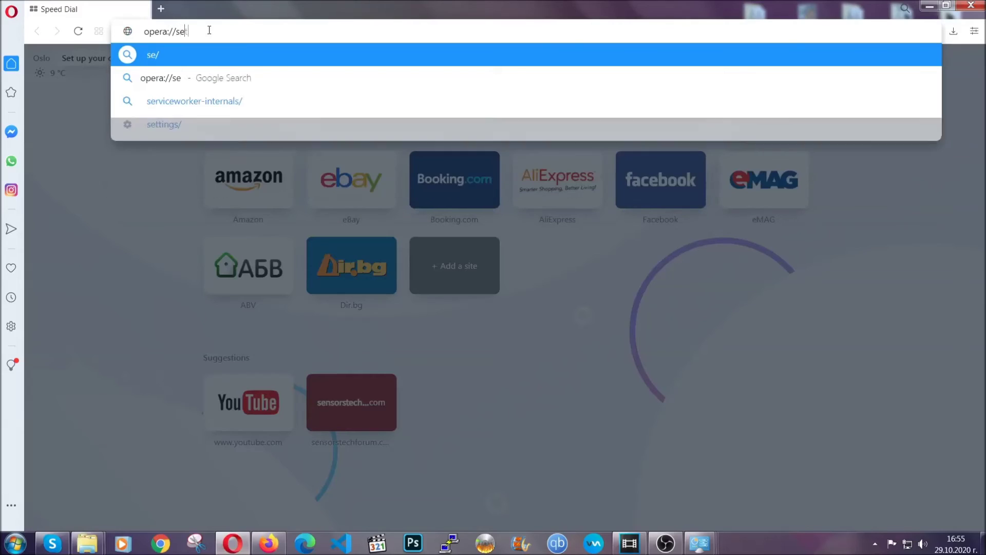
type("ttings/clearBrr")
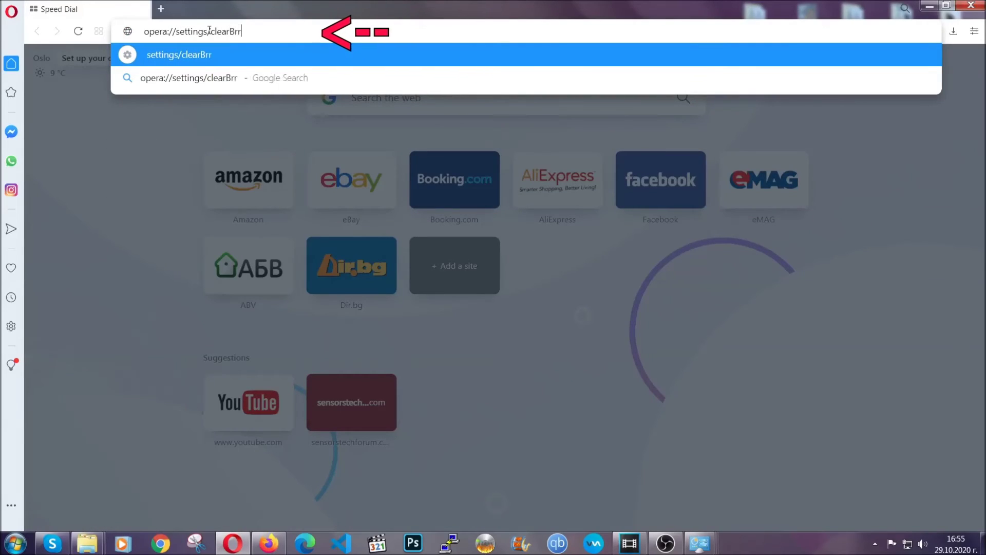
key("BackSpace")
type("owserD")
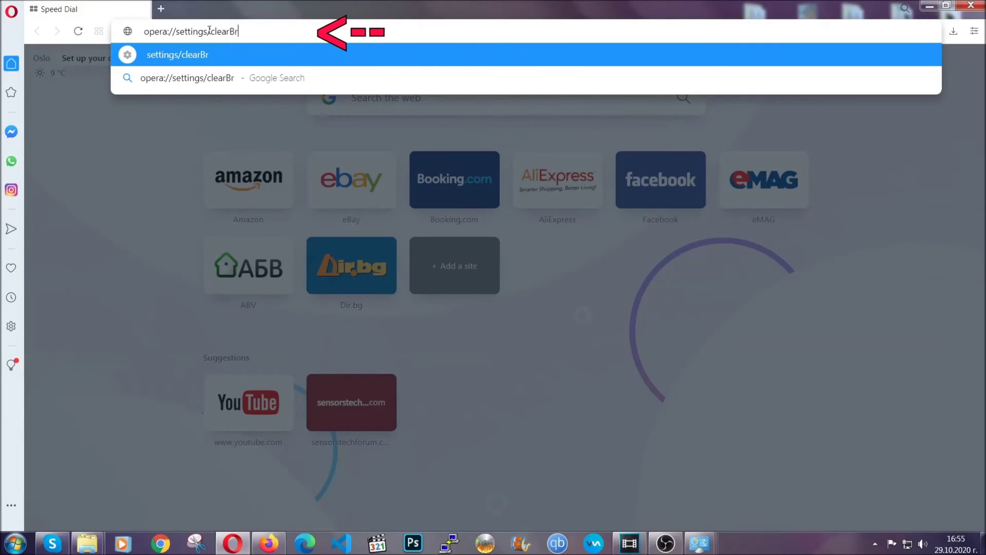
type("ata")
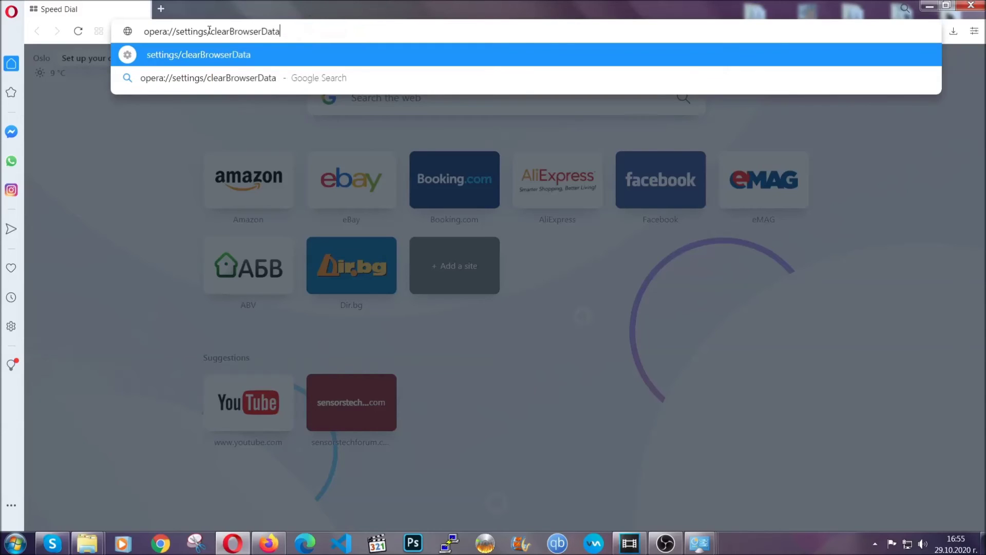
key("Return")
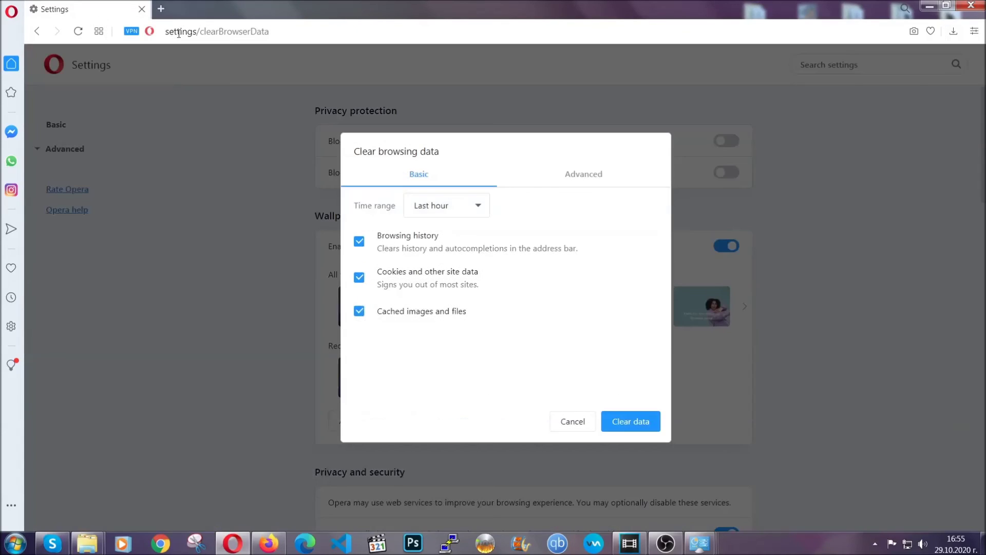
- Clear Opera's advanced browsing data for All time, including Site Settings, autofill and hosted app data
left_click(582, 177)
left_click(485, 207)
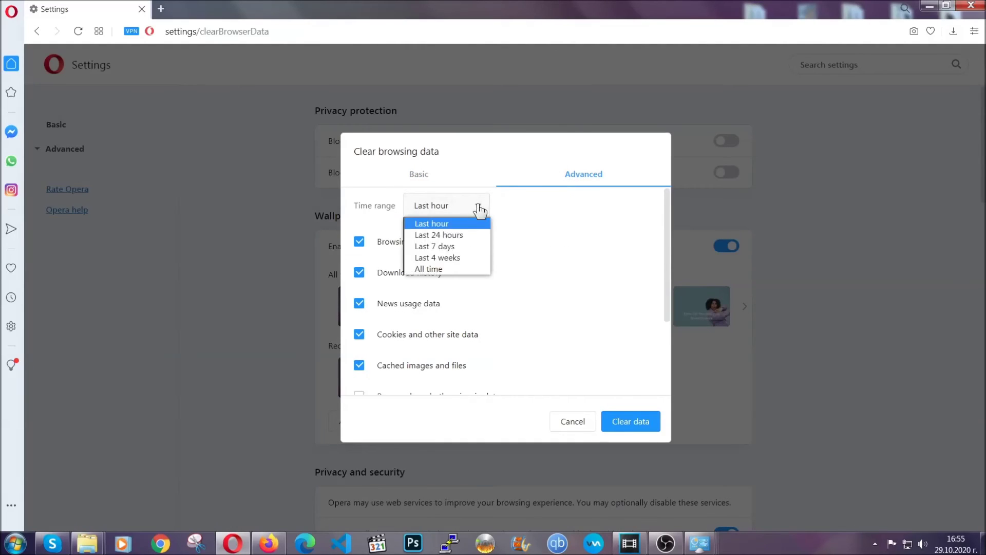
left_click(445, 267)
scroll(451, 276, "down", 3)
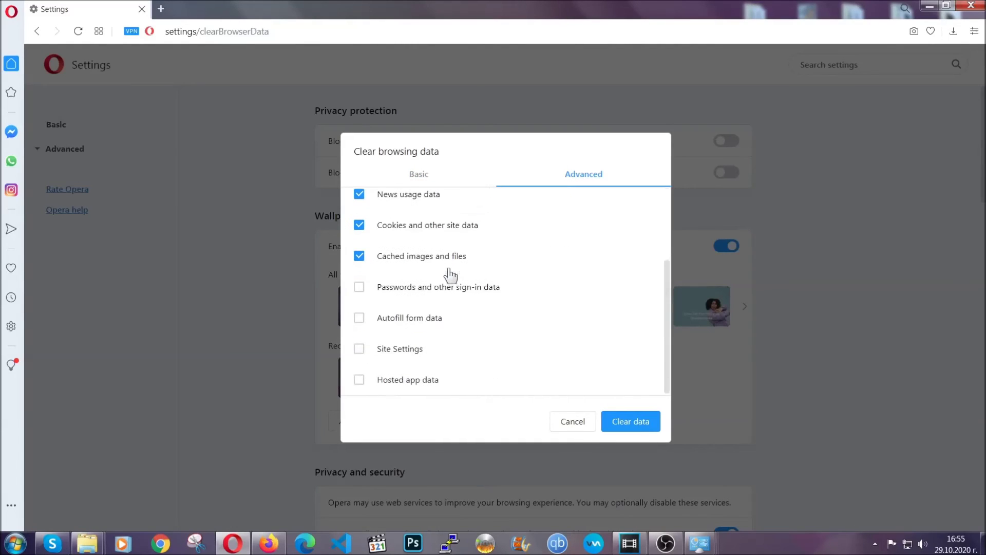
left_click(406, 352)
left_click(631, 422)
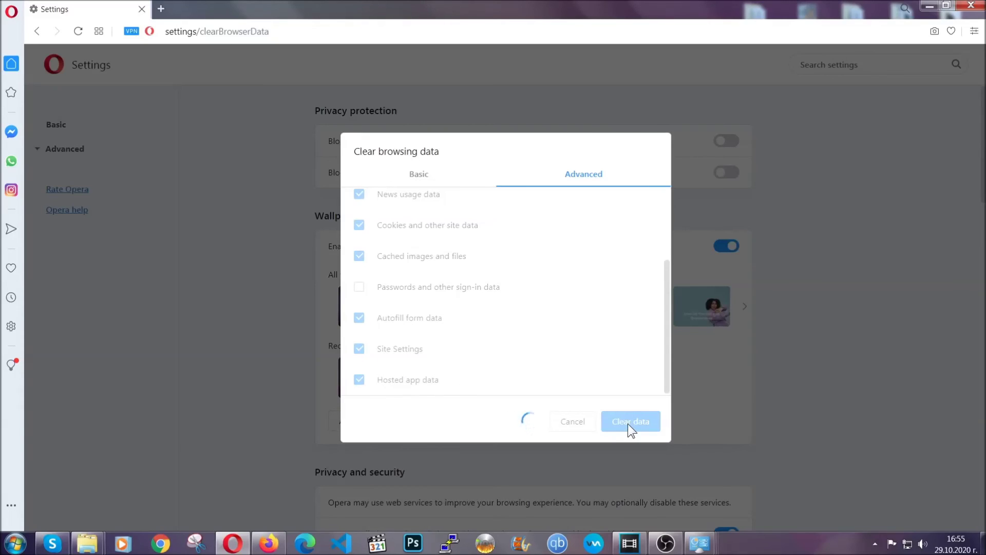